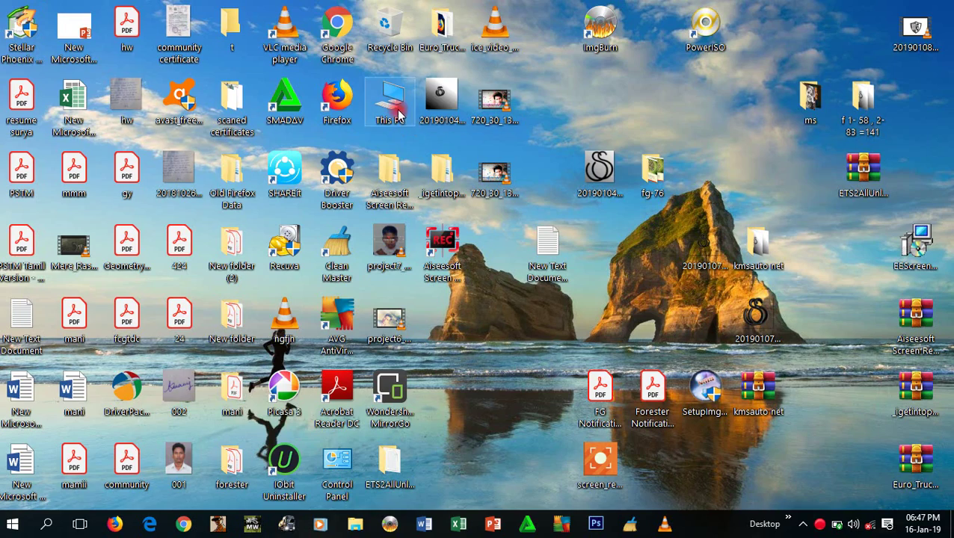
pyautogui.doubleClick(400, 114)
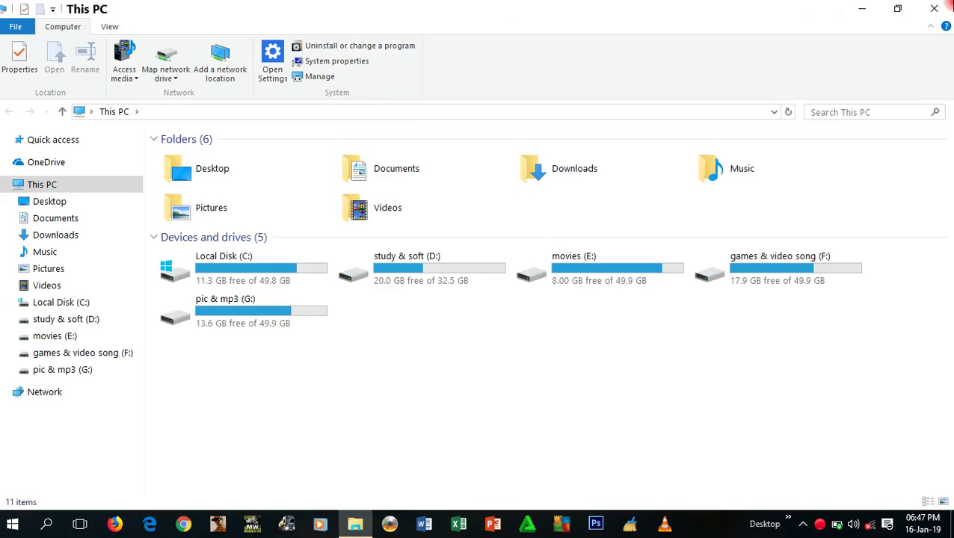
pyautogui.click(936, 9)
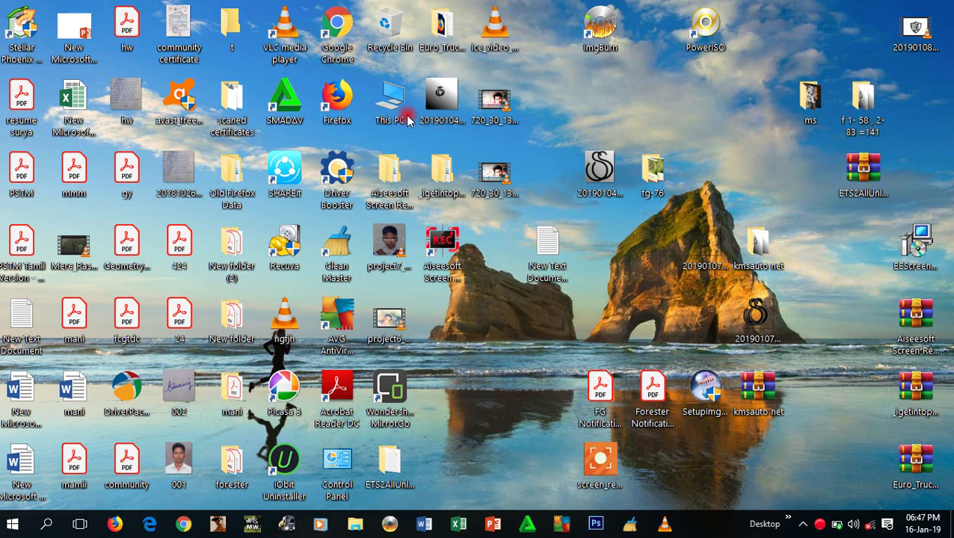
pyautogui.doubleClick(400, 108)
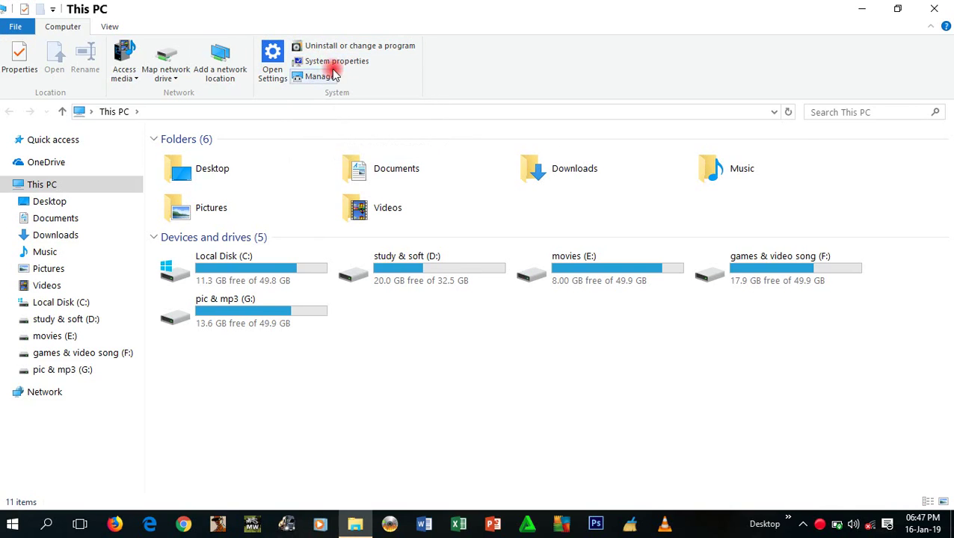
pyautogui.click(933, 9)
pyautogui.rightClick(662, 143)
pyautogui.click(666, 192)
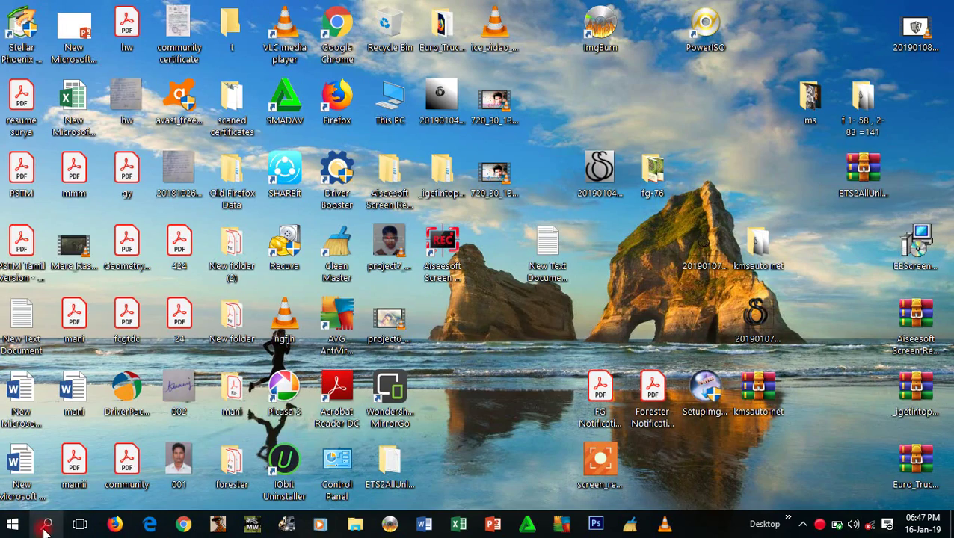
# - Open Control Panel and maximize its window
pyautogui.press('super+s')
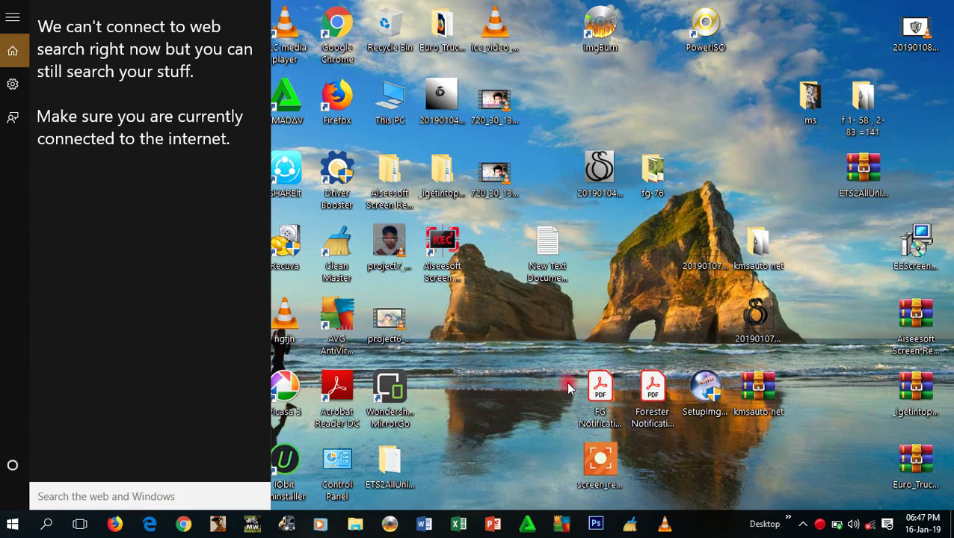
pyautogui.click(634, 340)
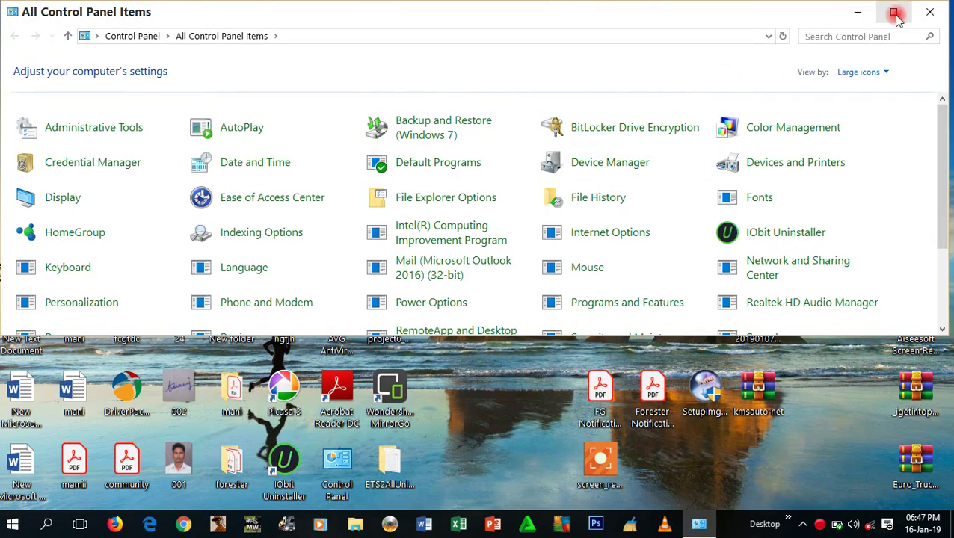
pyautogui.click(896, 12)
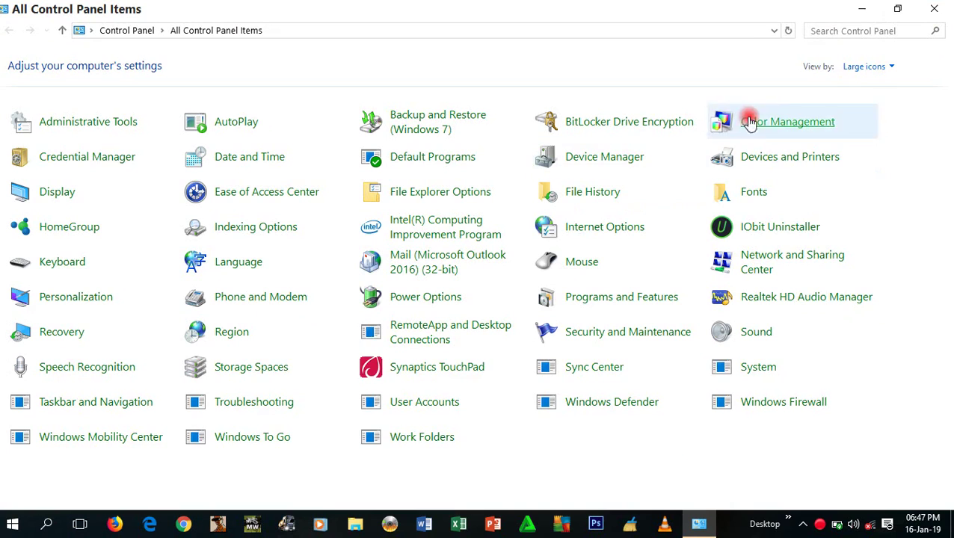
# - Search Control Panel for "disk o" and open the tool to defragment and optimize drives
pyautogui.click(866, 32)
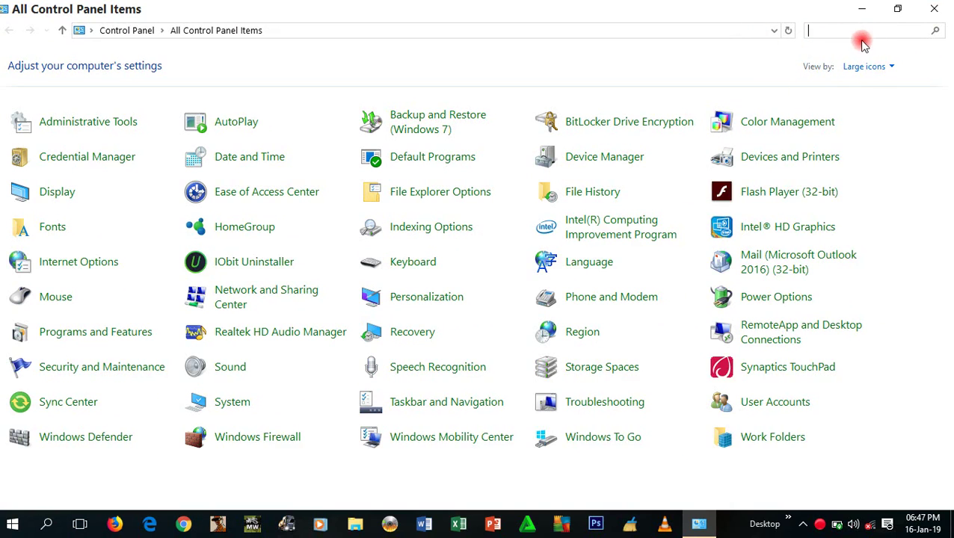
pyautogui.write('d')
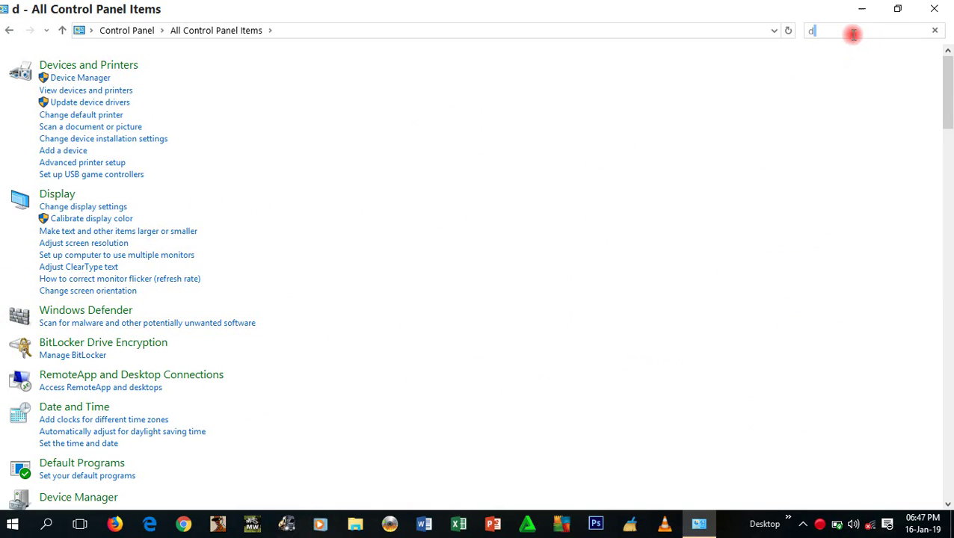
pyautogui.press('BackSpace')
pyautogui.press('Down')
pyautogui.press('Left')
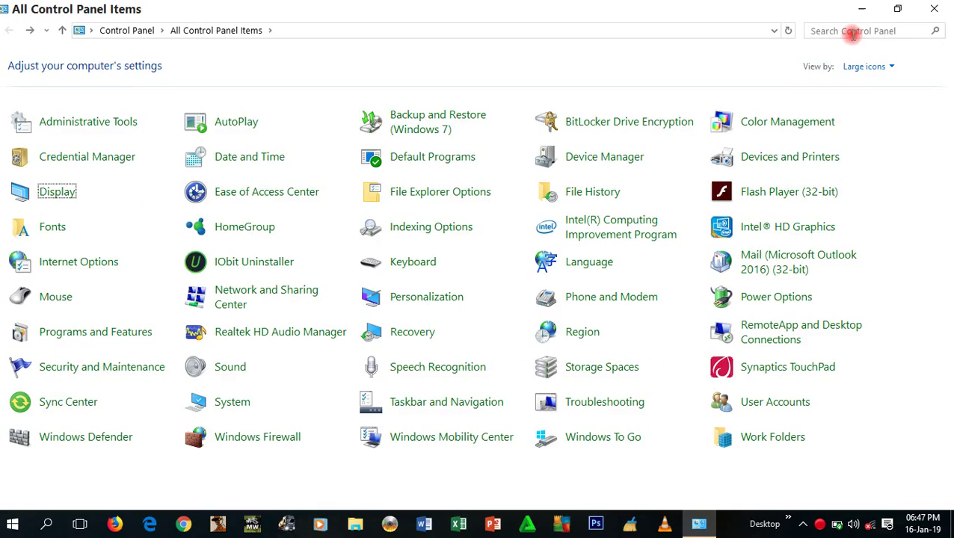
pyautogui.click(852, 33)
pyautogui.write('di')
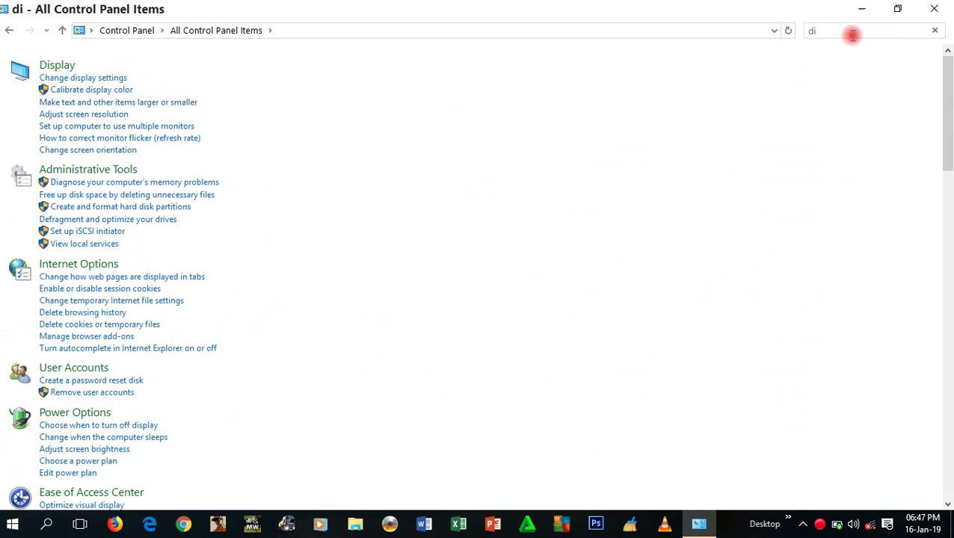
pyautogui.write('sk')
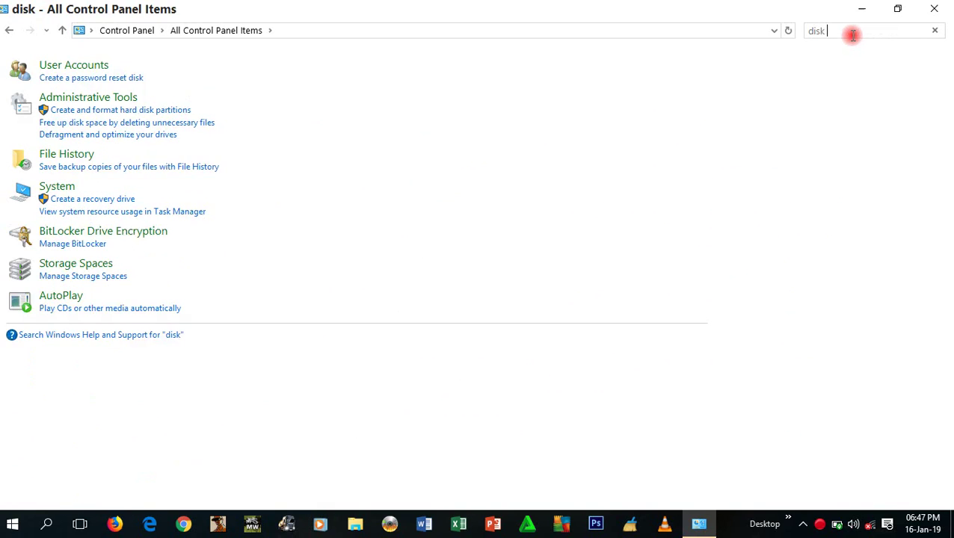
pyautogui.write(' o')
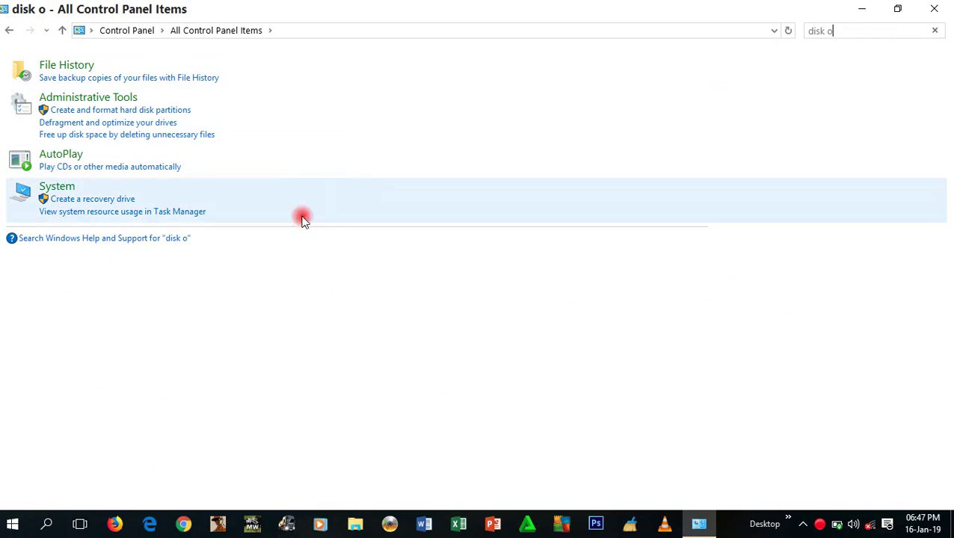
pyautogui.click(156, 128)
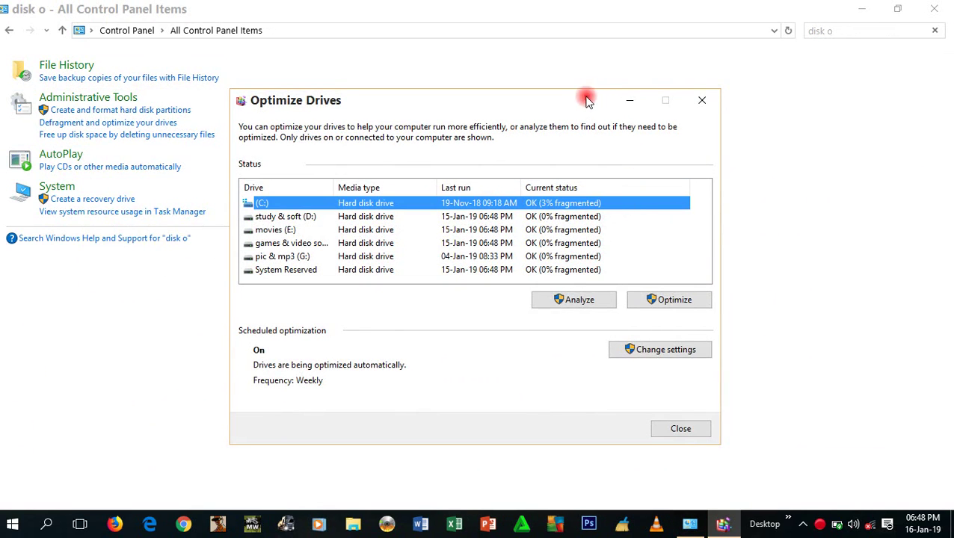
# - Move the Optimize Drives window aside, close Control Panel behind it and refresh the desktop
pyautogui.moveTo(585, 100); pyautogui.dragTo(663, 54)
pyautogui.click(933, 9)
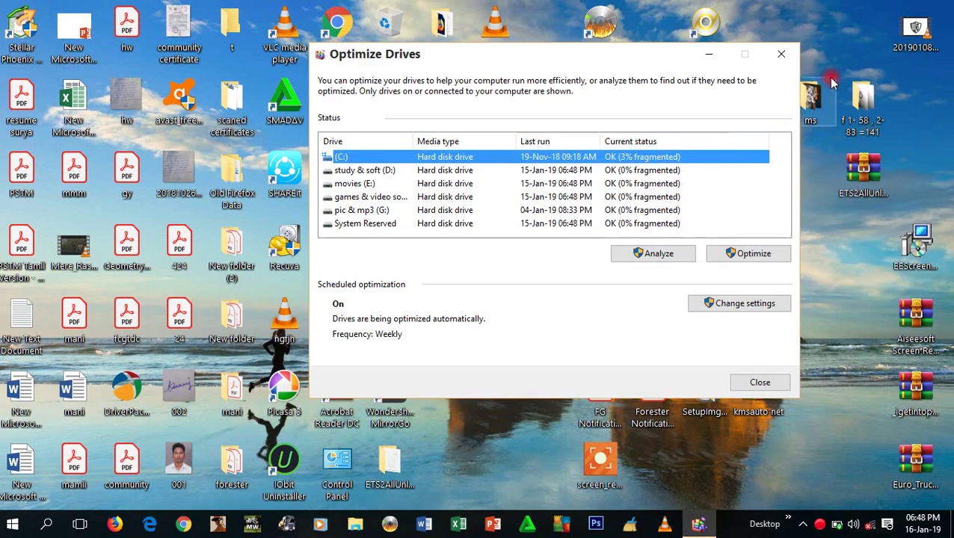
pyautogui.rightClick(843, 59)
pyautogui.click(856, 92)
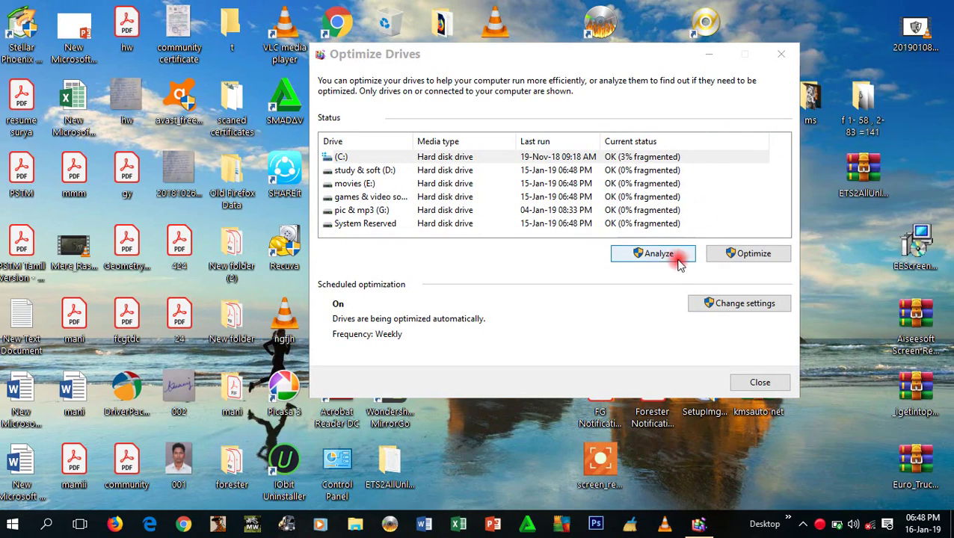
# - Start optimizing drive C:, stop the run and close Optimize Drives
pyautogui.click(745, 256)
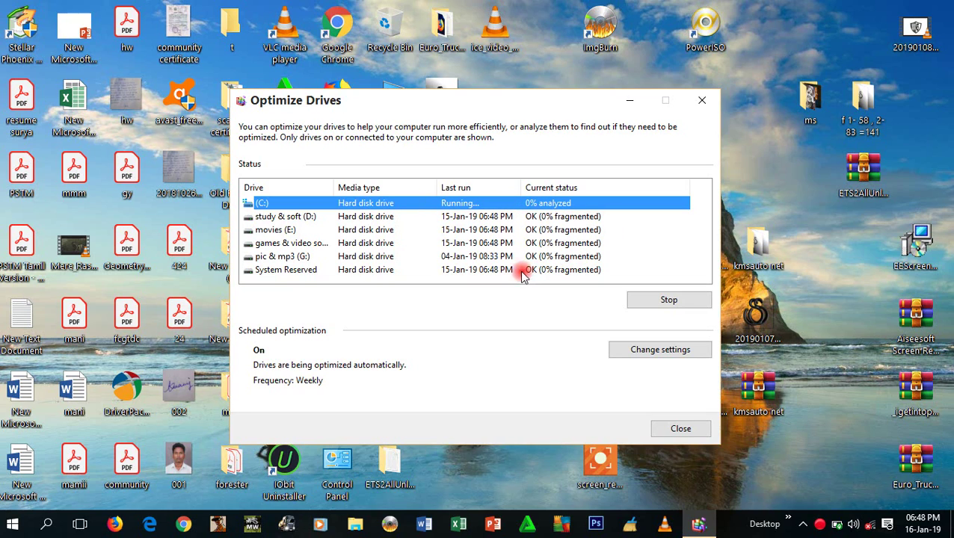
pyautogui.click(633, 300)
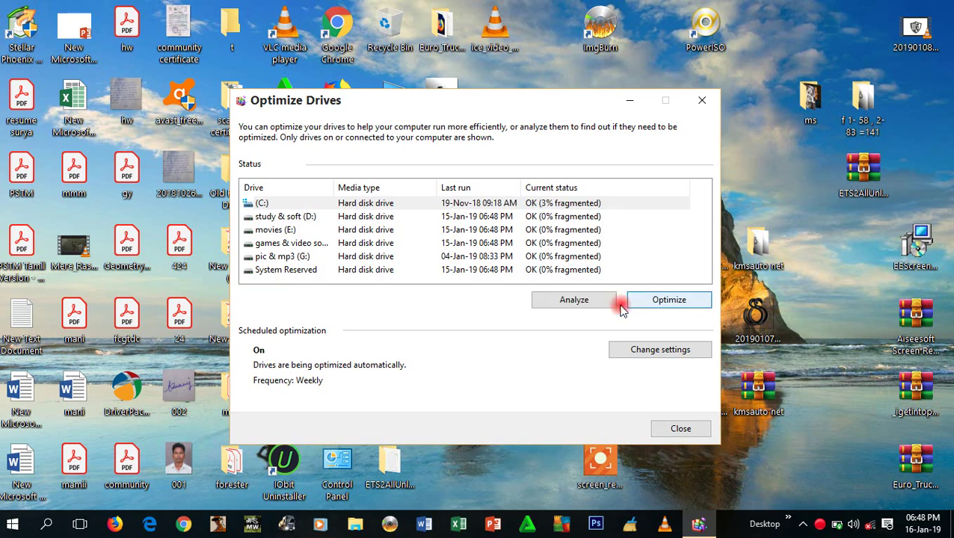
pyautogui.click(702, 100)
pyautogui.rightClick(711, 76)
pyautogui.click(729, 114)
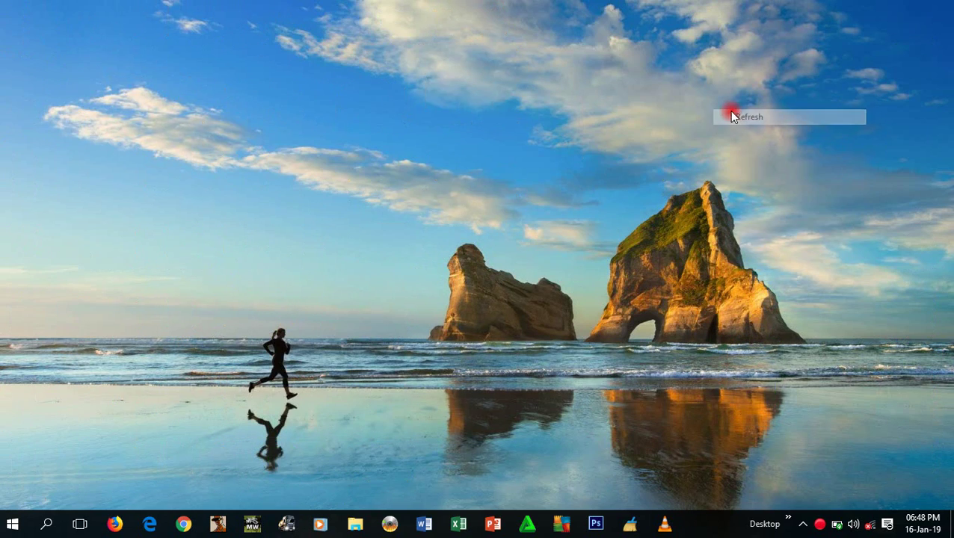
# - Open the Performance Options from This PC's advanced system settings
pyautogui.doubleClick(395, 101)
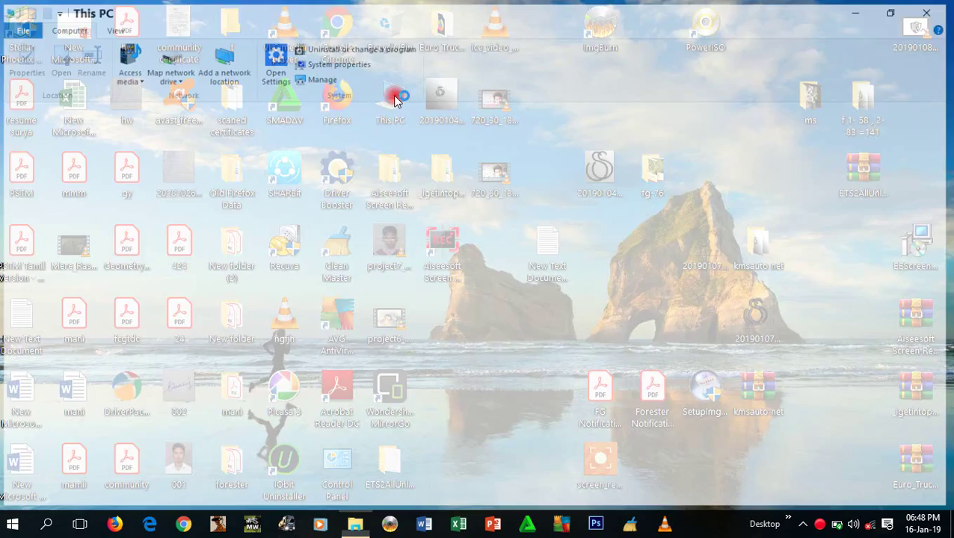
pyautogui.click(326, 65)
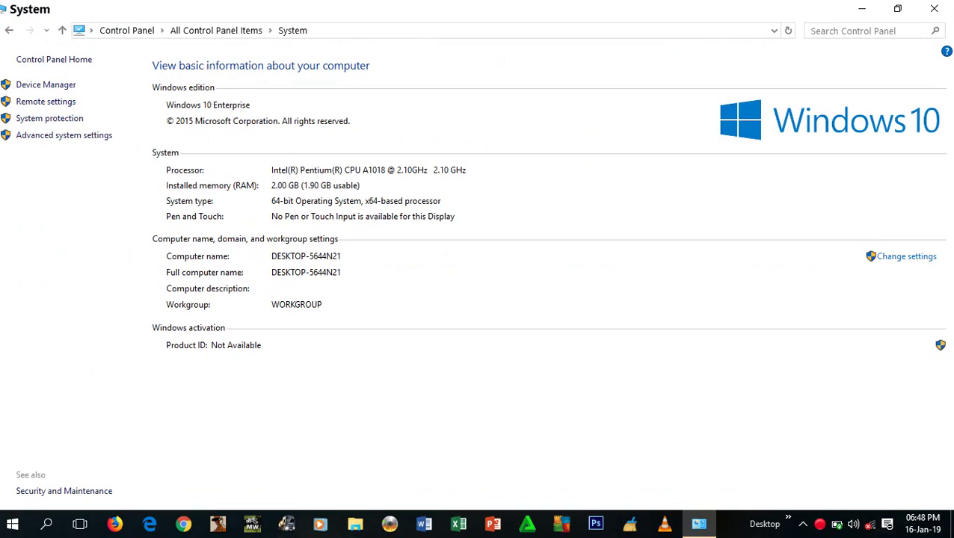
pyautogui.click(90, 136)
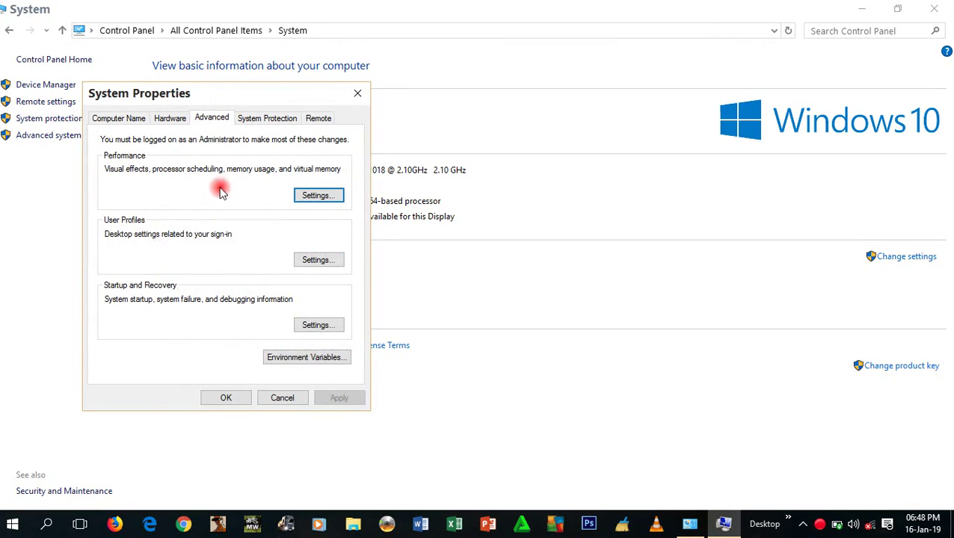
pyautogui.click(310, 197)
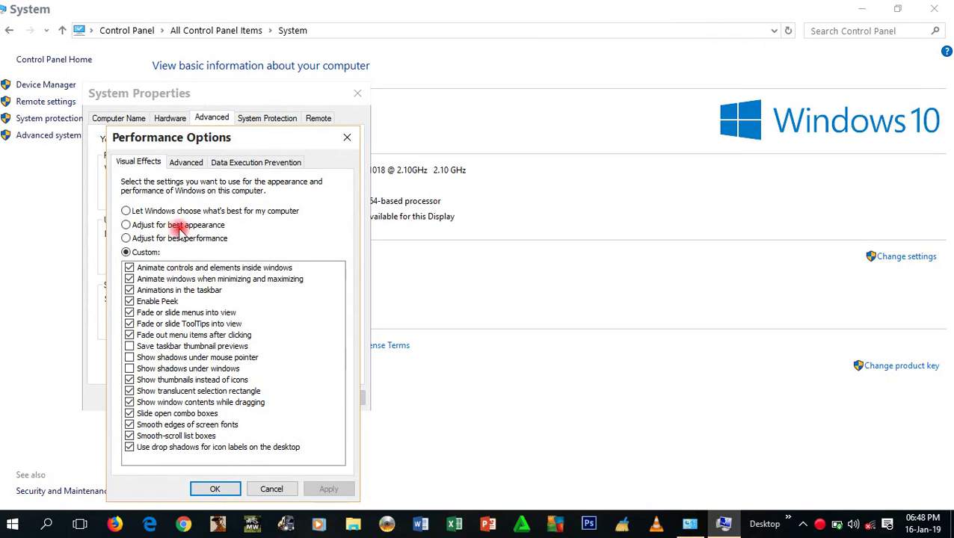
# - Try the "Adjust for best performance" visual effects, switch to Custom and return to This PC without applying
pyautogui.click(126, 239)
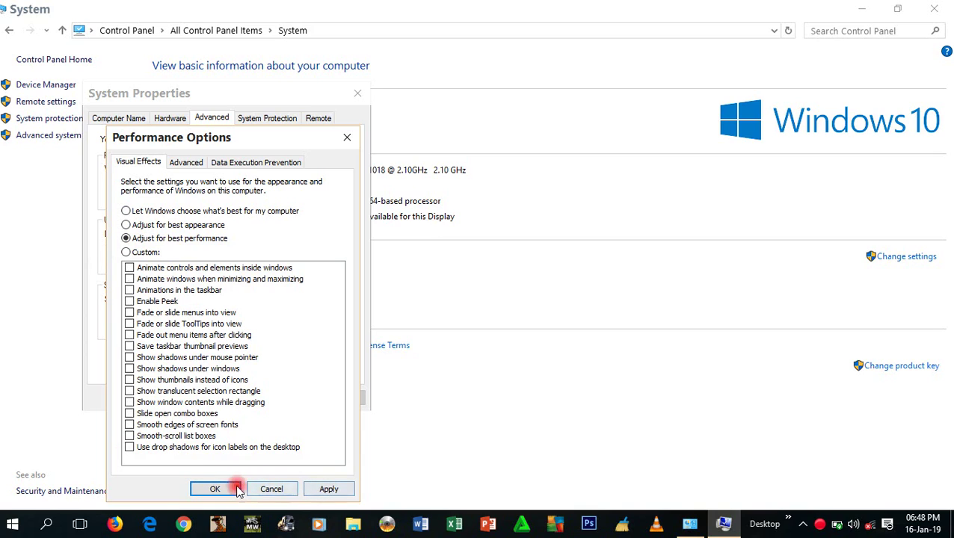
pyautogui.click(129, 254)
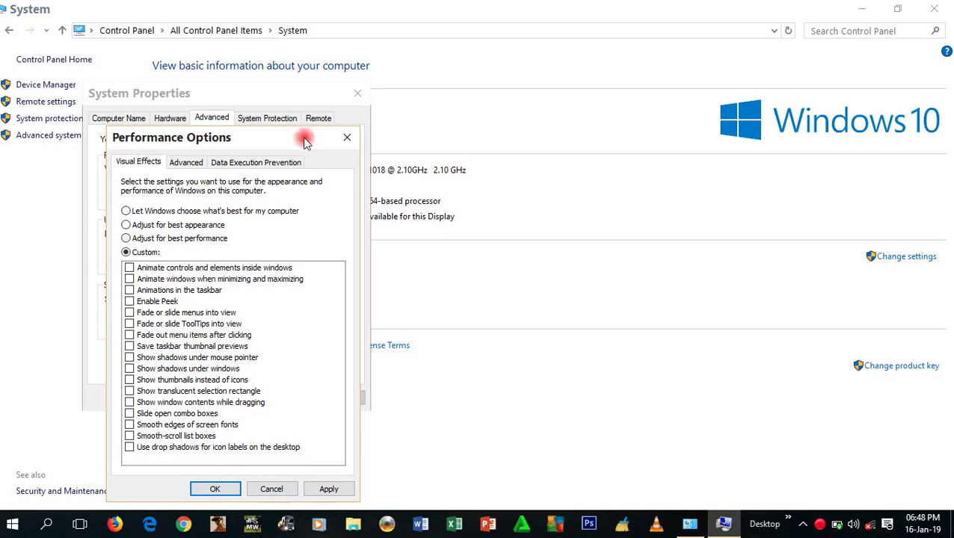
pyautogui.click(348, 139)
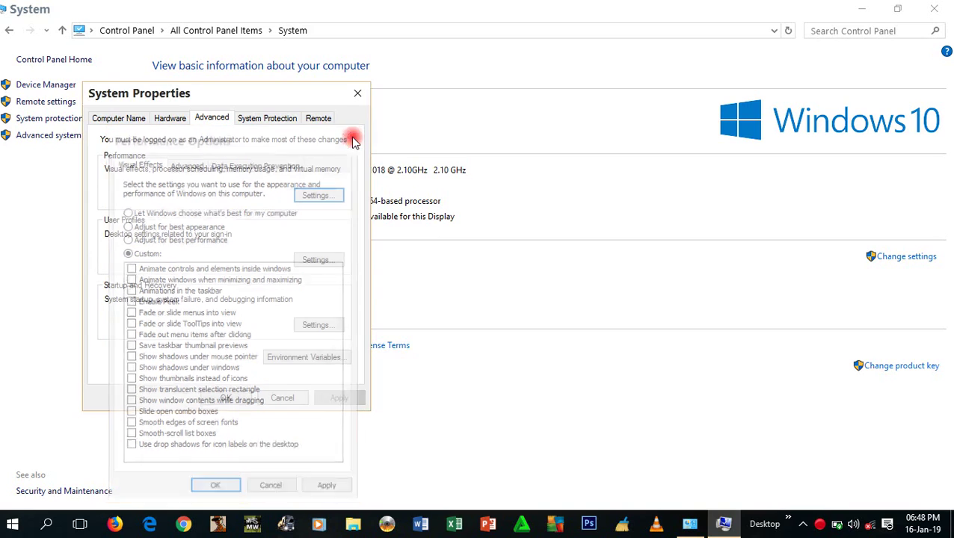
pyautogui.click(358, 94)
pyautogui.click(10, 31)
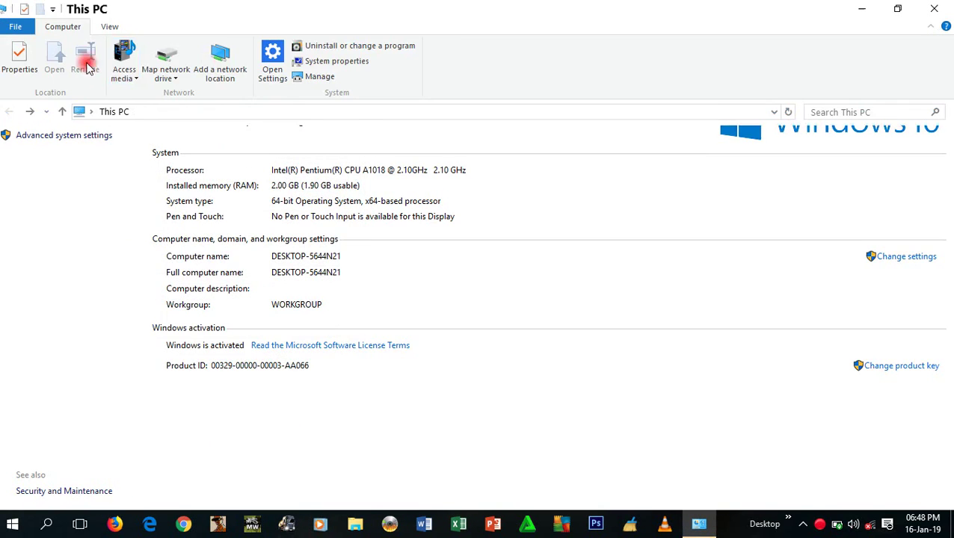
# - Open the properties of Local Disk (C:) and start Disk Cleanup for it
pyautogui.click(224, 256)
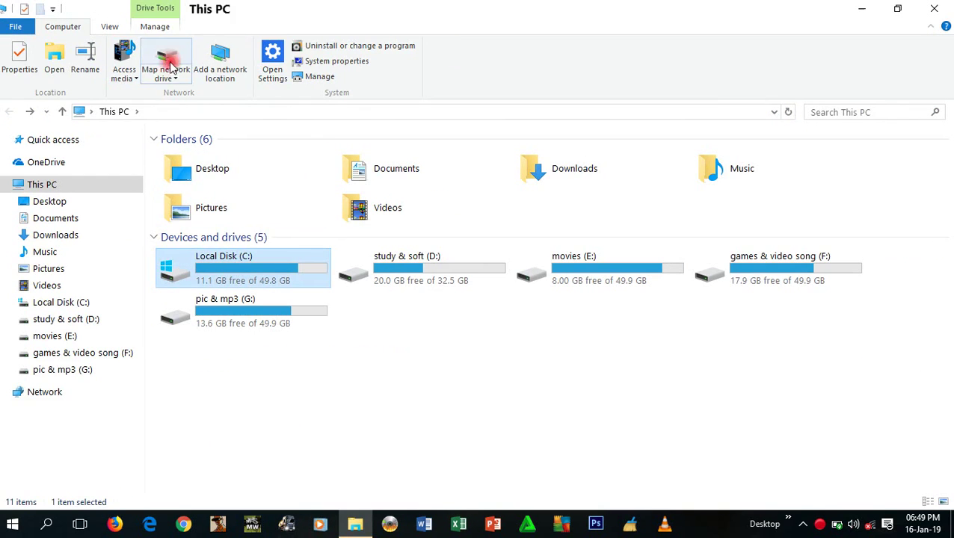
pyautogui.rightClick(243, 262)
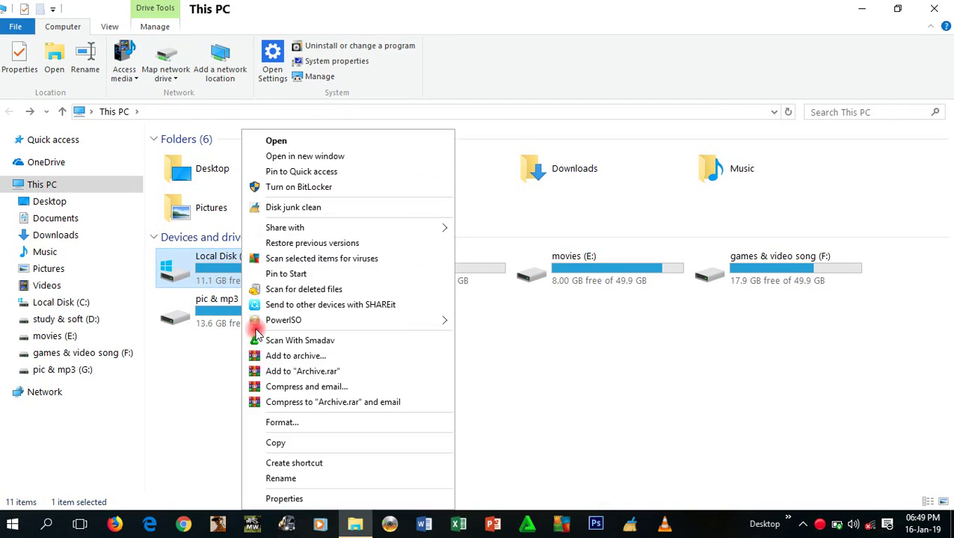
pyautogui.click(299, 496)
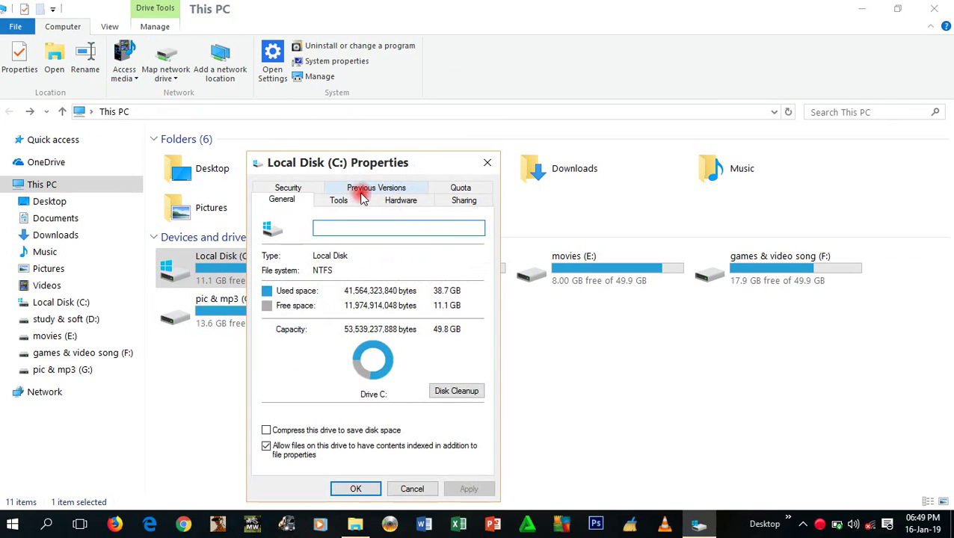
pyautogui.click(467, 395)
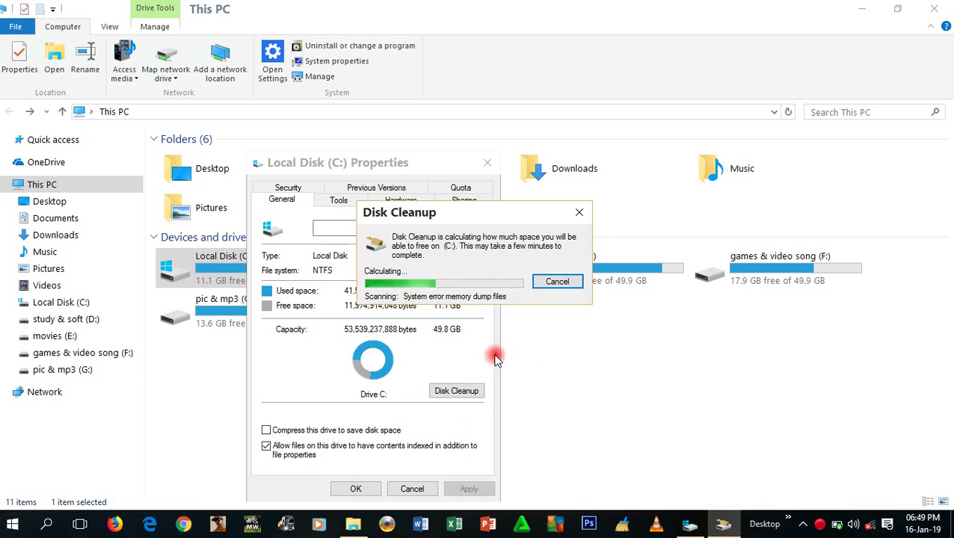
# - Include offline webpages, both Windows Error Reporting categories, the Recycle Bin and temporary files in the Disk Cleanup for C:
pyautogui.click(827, 527)
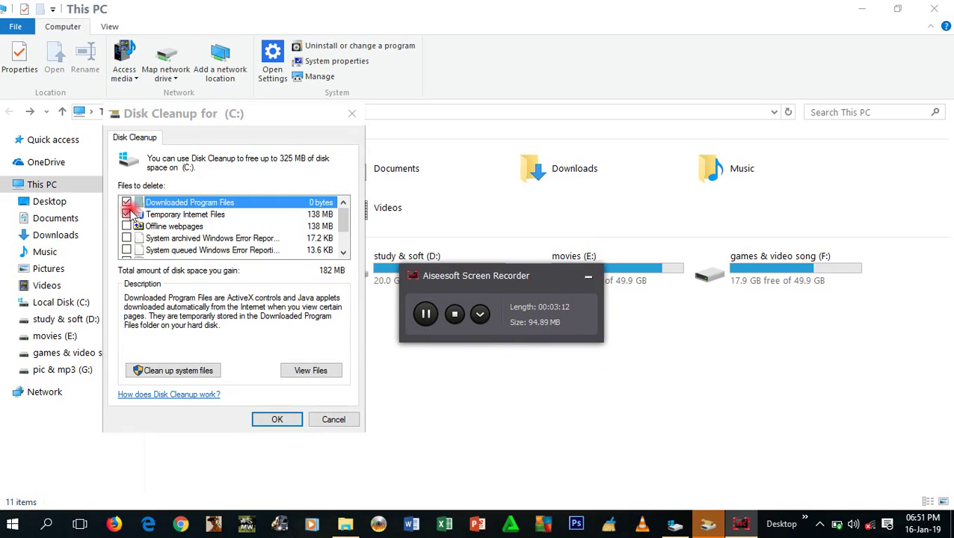
pyautogui.moveTo(343, 228); pyautogui.dragTo(322, 220)
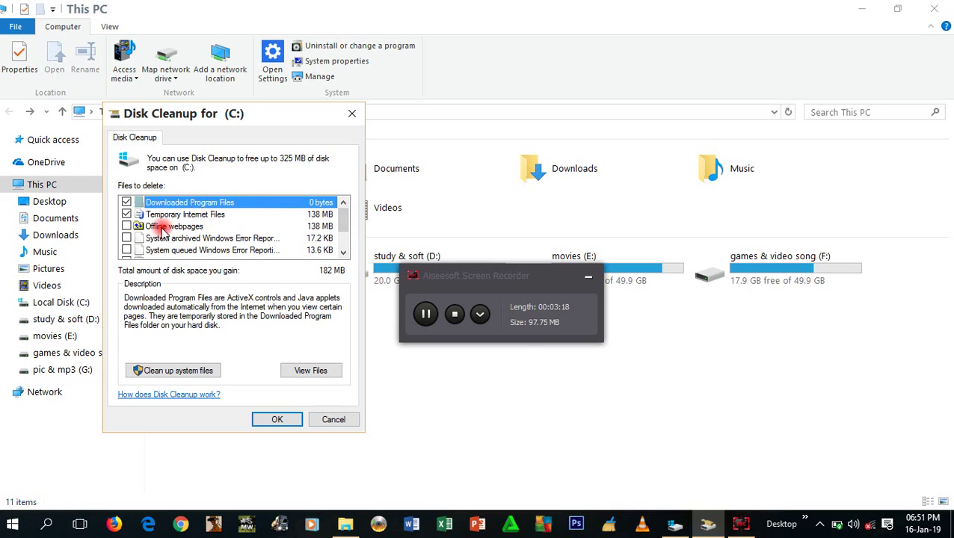
pyautogui.scroll(-3, 345, 231)
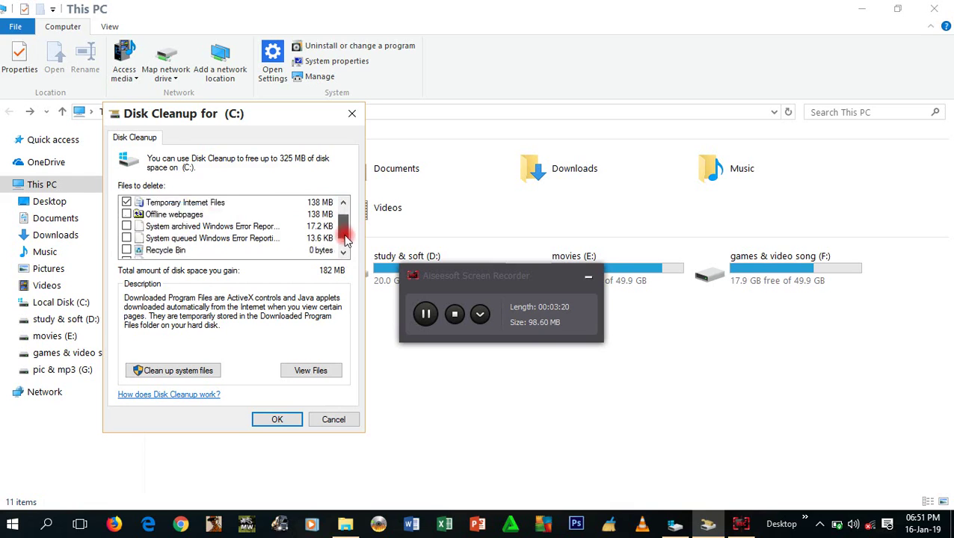
pyautogui.scroll(3, 342, 235)
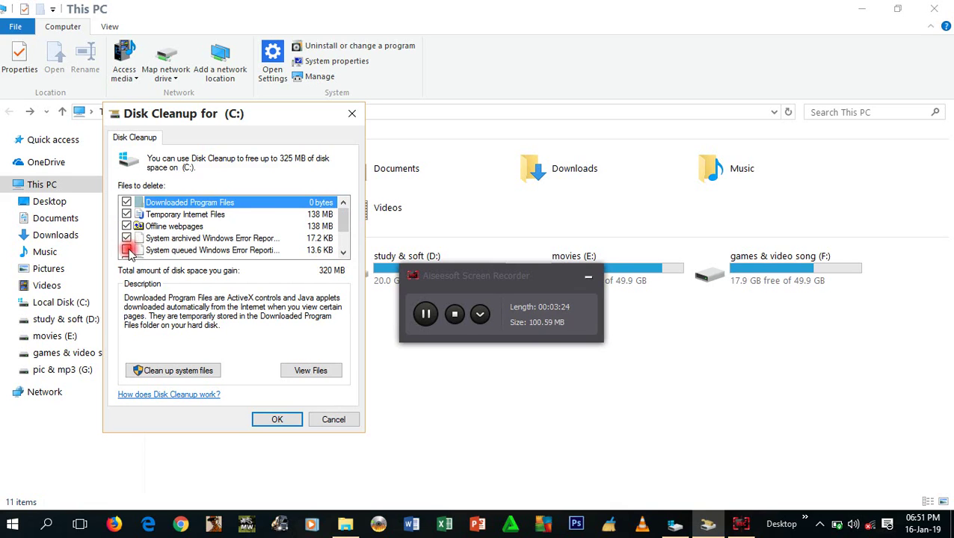
pyautogui.moveTo(341, 215); pyautogui.dragTo(345, 240)
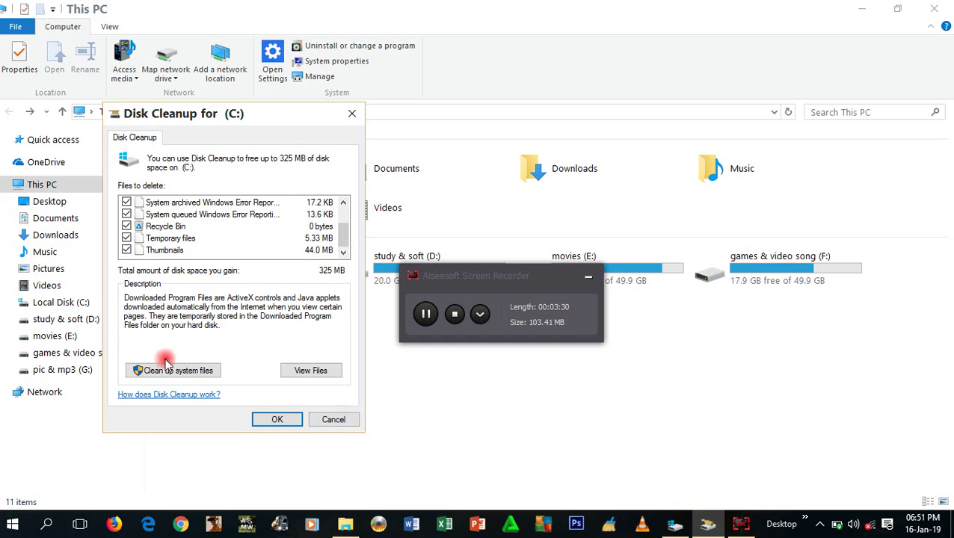
# - Run the cleanup with permanent deletion of the selected files and close the Local Disk (C:) properties
pyautogui.click(278, 420)
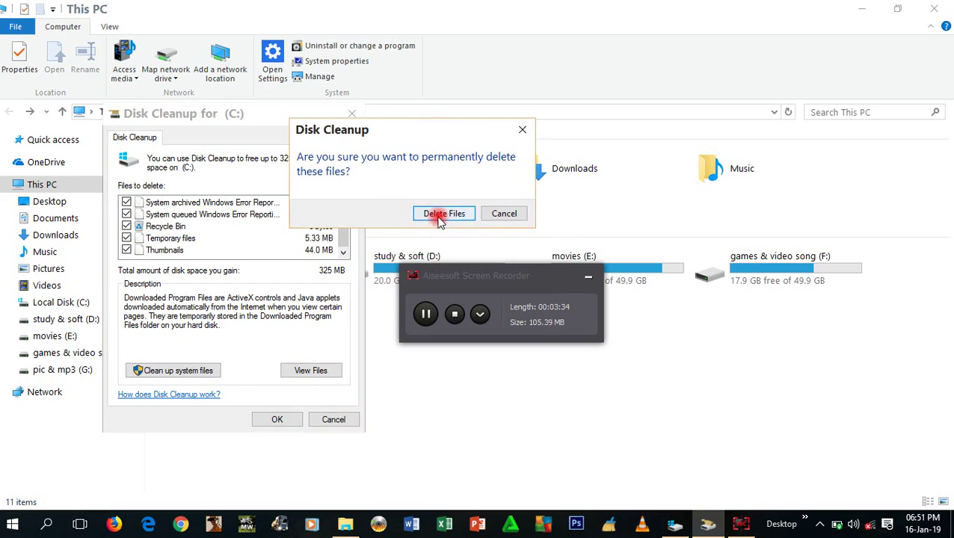
pyautogui.click(438, 212)
pyautogui.moveTo(511, 278); pyautogui.dragTo(742, 392)
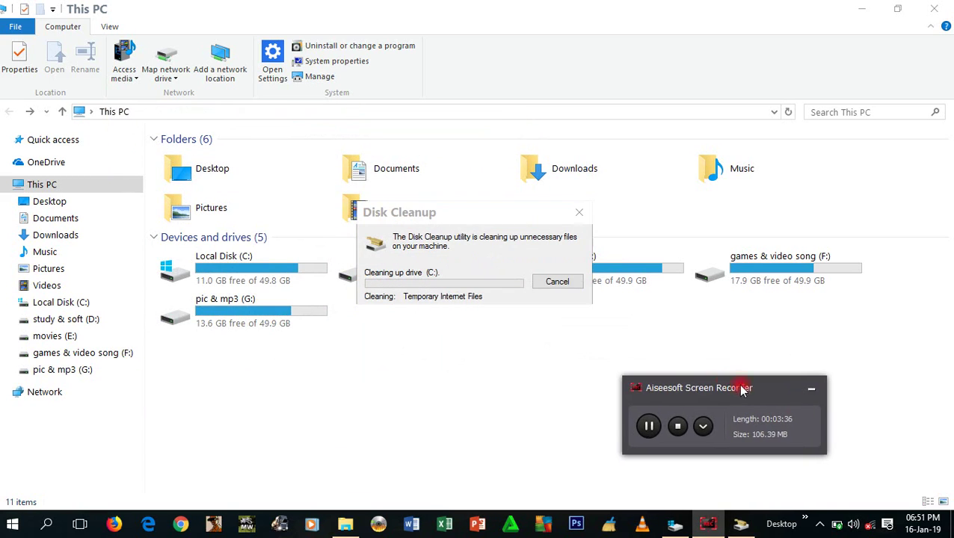
pyautogui.click(809, 393)
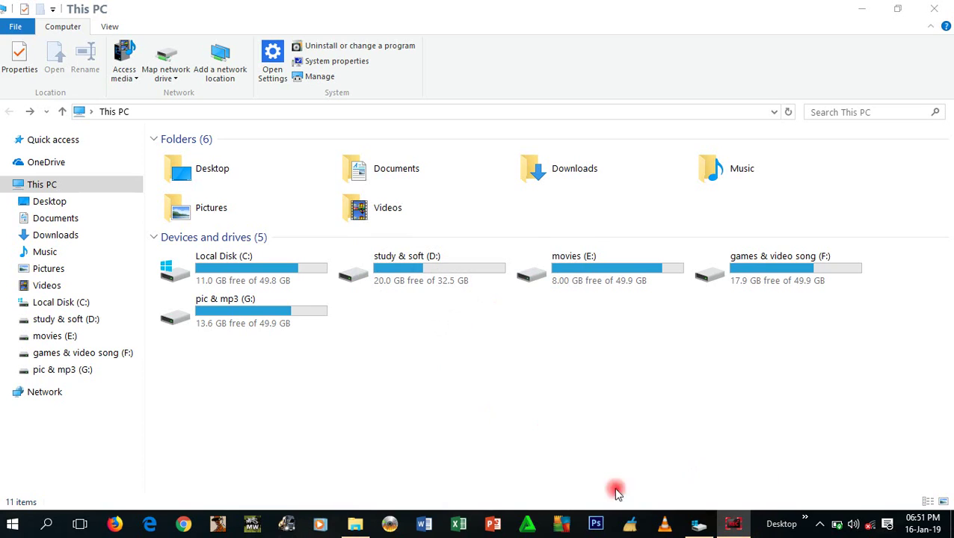
pyautogui.click(701, 525)
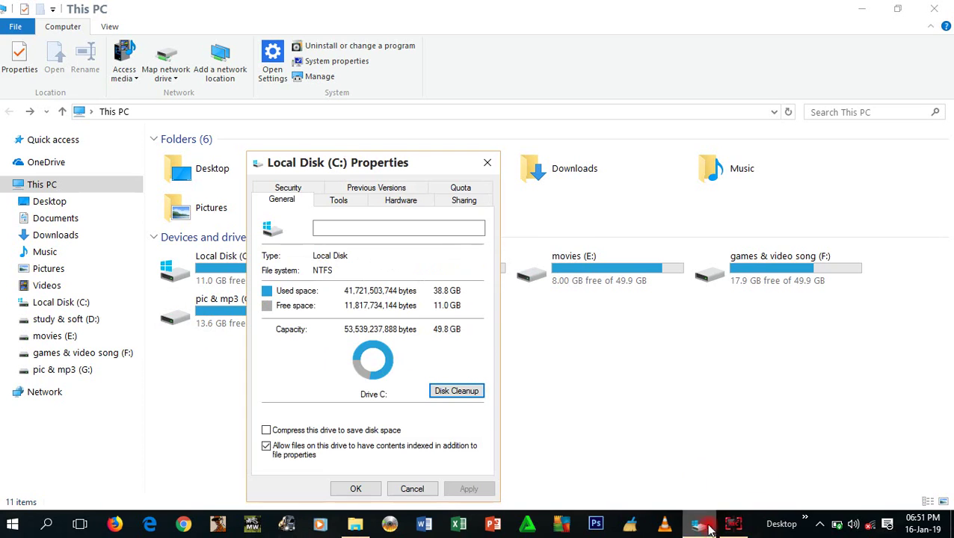
pyautogui.click(372, 493)
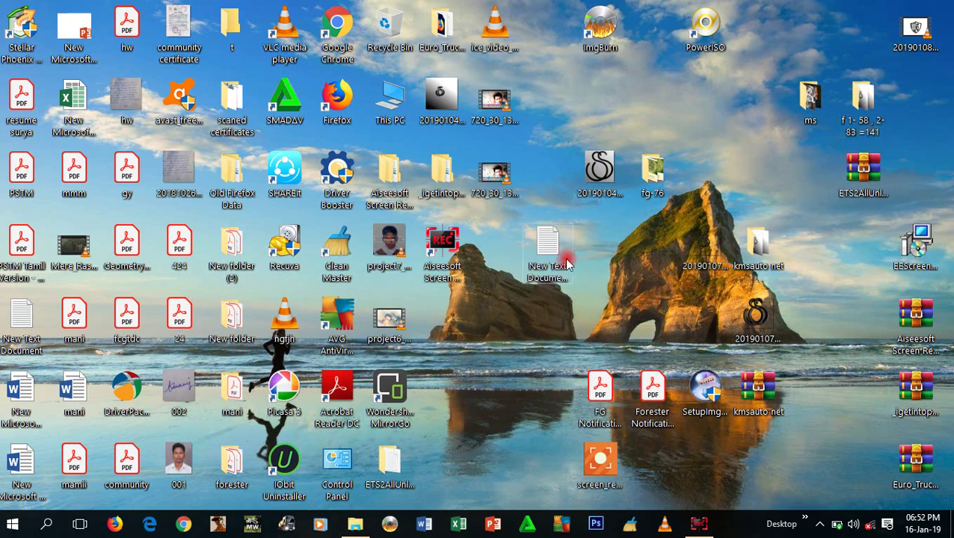
# - Add the line "restart your pc" to the desktop's New Text Document (2), highlight it and close the file without saving
pyautogui.doubleClick(549, 247)
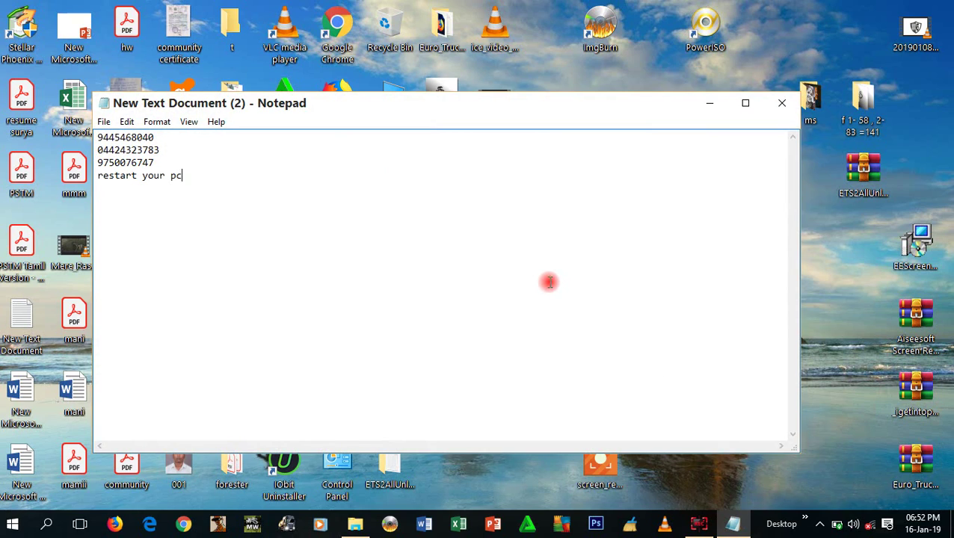
pyautogui.moveTo(204, 176); pyautogui.dragTo(56, 185)
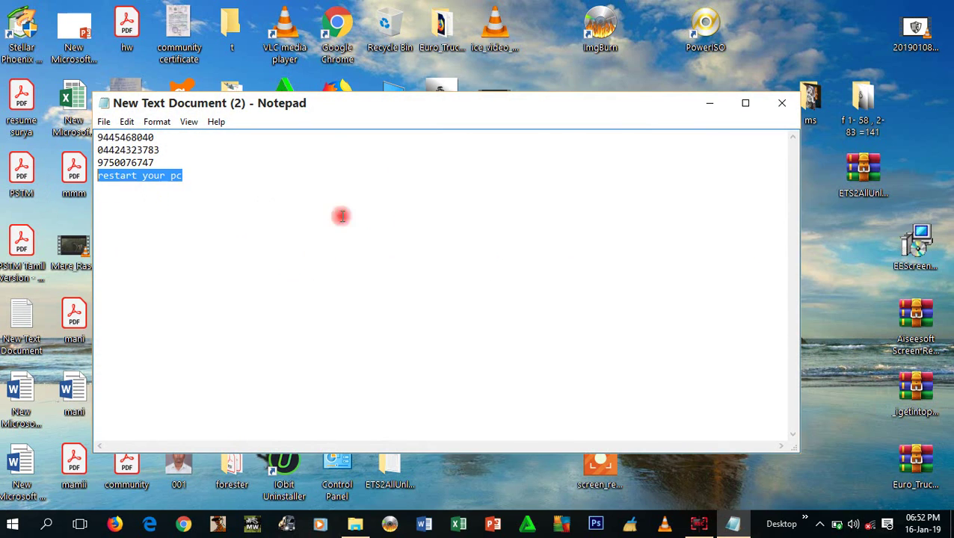
pyautogui.click(781, 102)
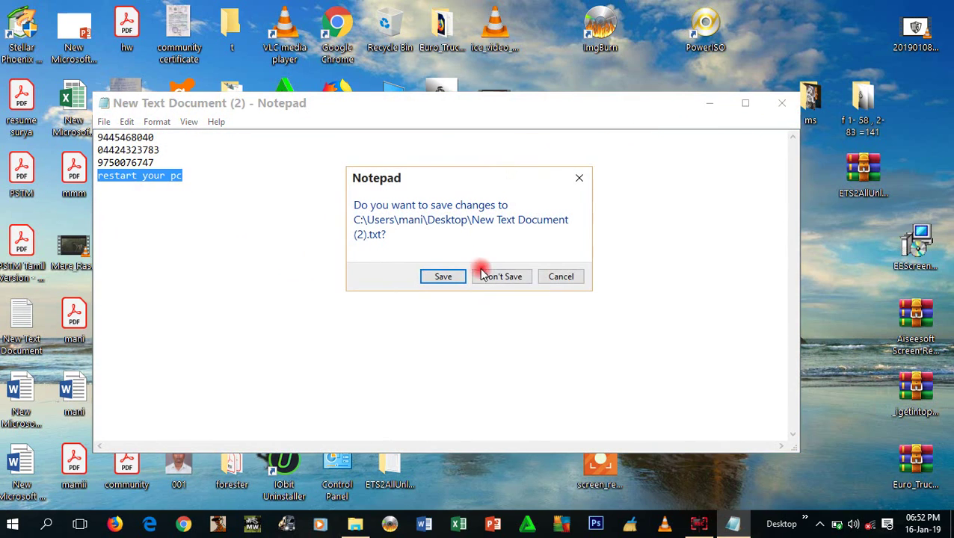
pyautogui.click(485, 277)
# - Refresh the desktop
pyautogui.rightClick(720, 151)
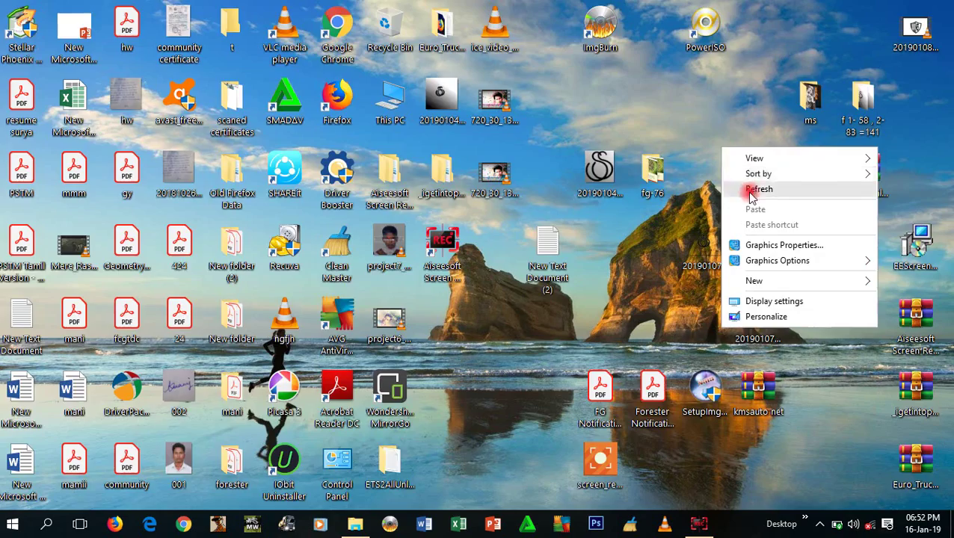
pyautogui.click(751, 192)
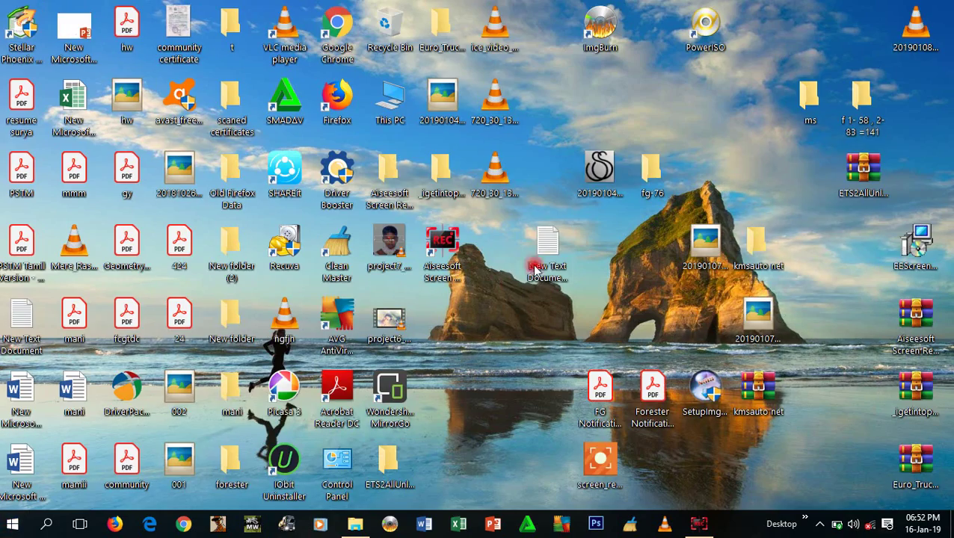
pyautogui.press('super')
pyautogui.click(18, 523)
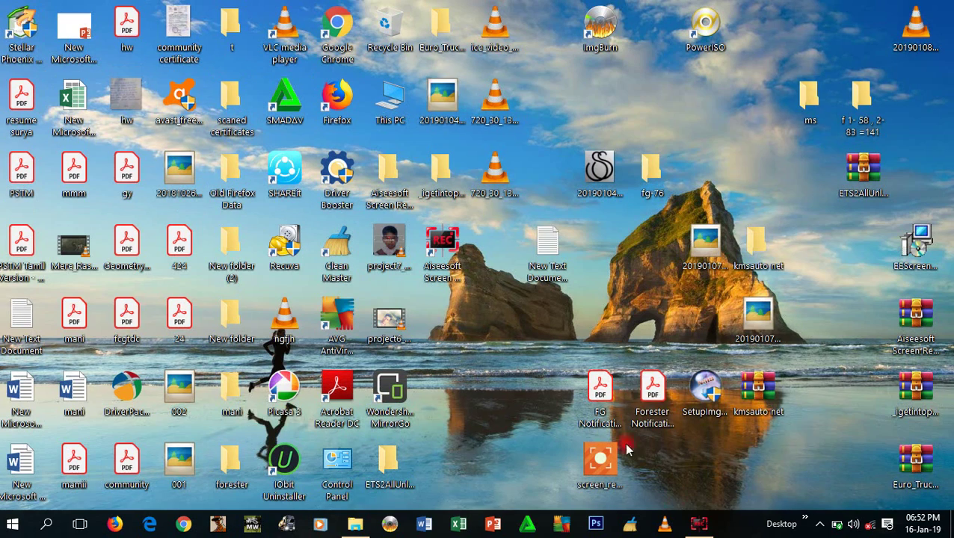
pyautogui.click(698, 522)
pyautogui.moveTo(693, 404); pyautogui.dragTo(645, 196)
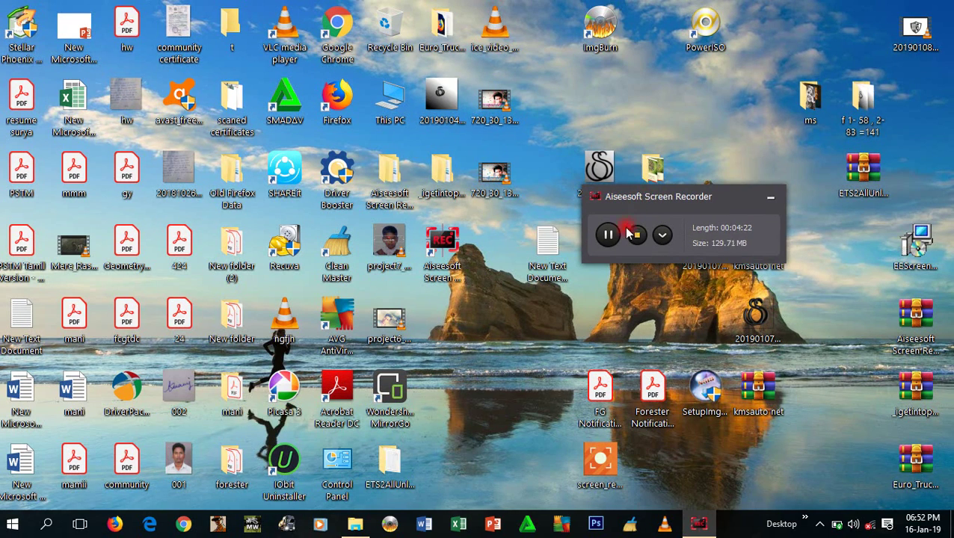